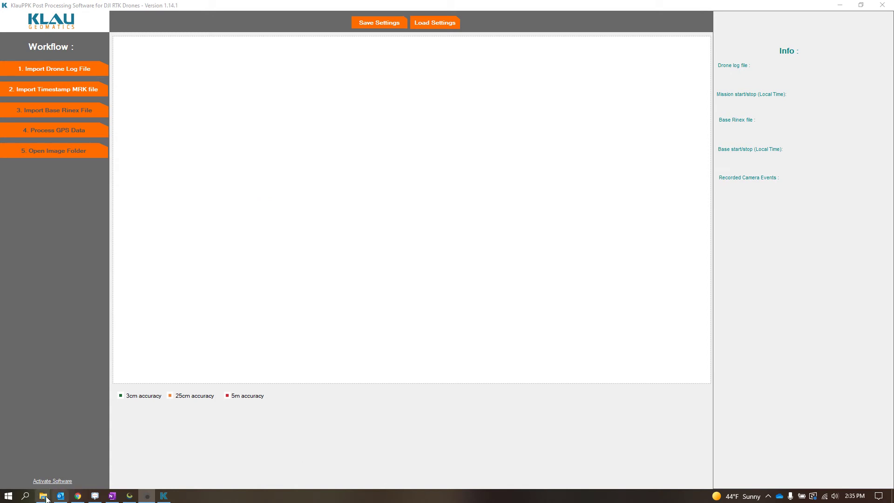
Step: Look over the untouched Backup 103FTASK photo folder in File Explorer
mouse_move(43, 495)
left_click(169, 464)
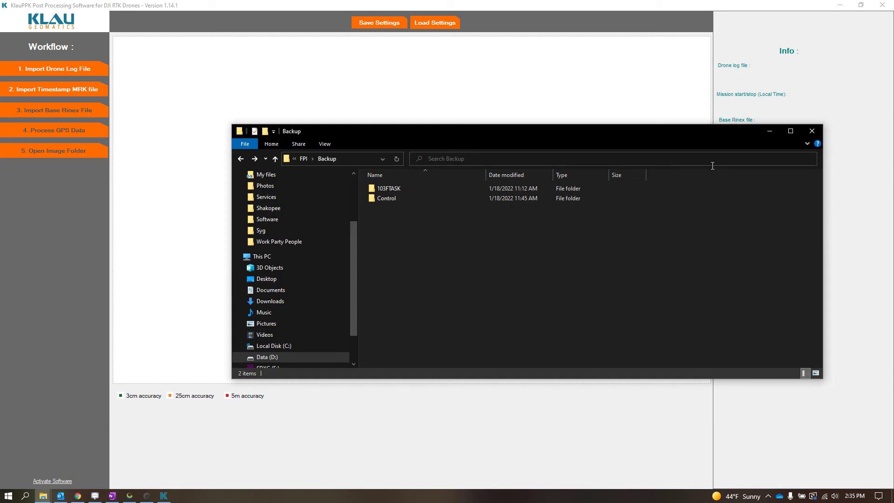
double_click(389, 188)
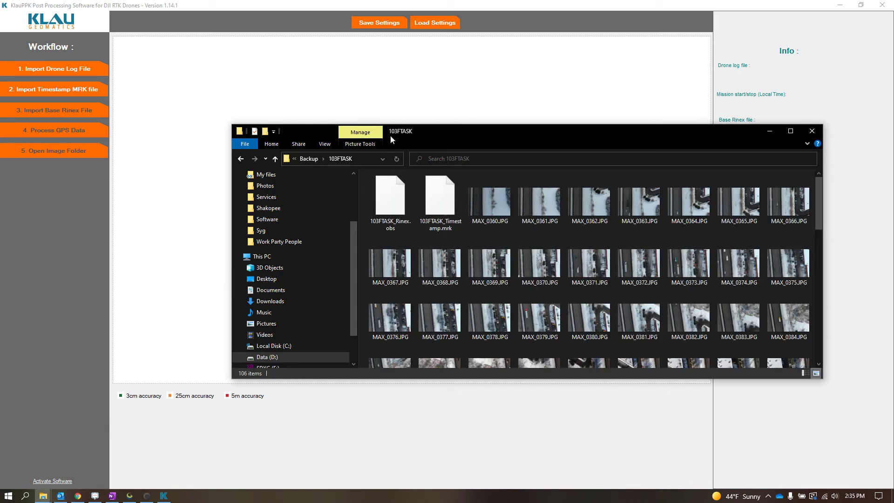
left_click_drag(584, 134, 612, 64)
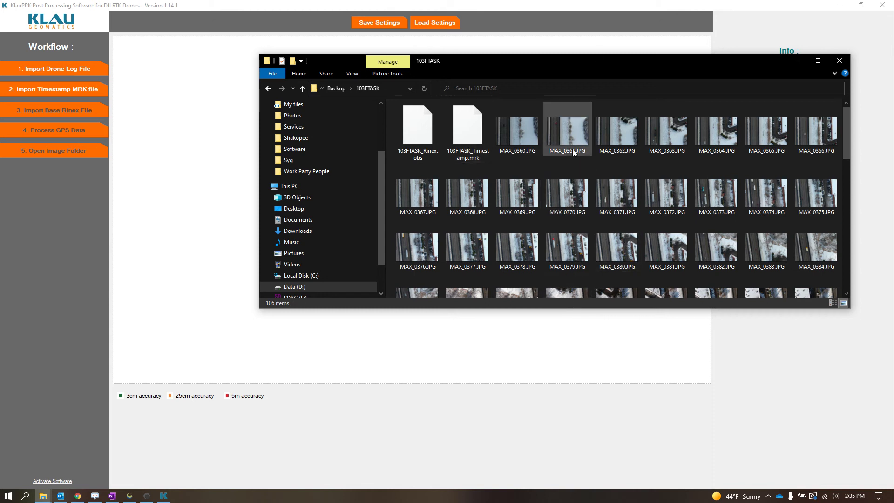
Step: Go up to FPI and open the 103FTASK folder inside Evo II RTK Klau
key("alt+Up")
key("alt+Up")
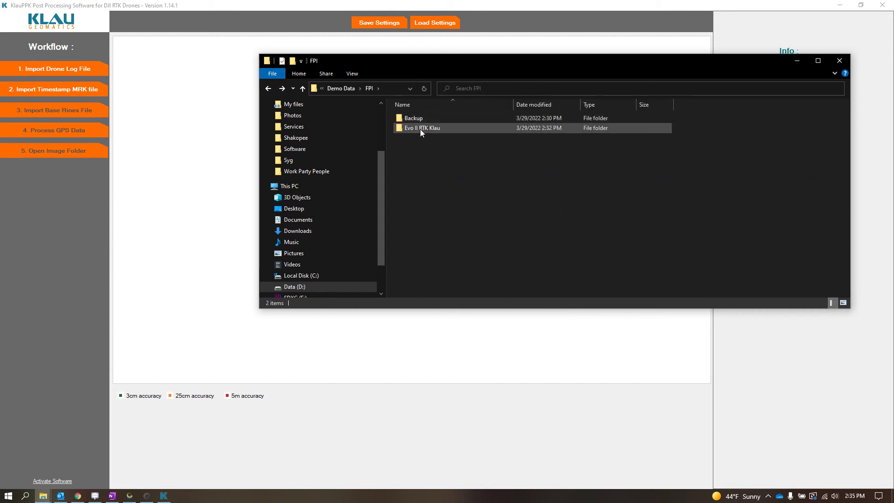
double_click(420, 128)
double_click(421, 117)
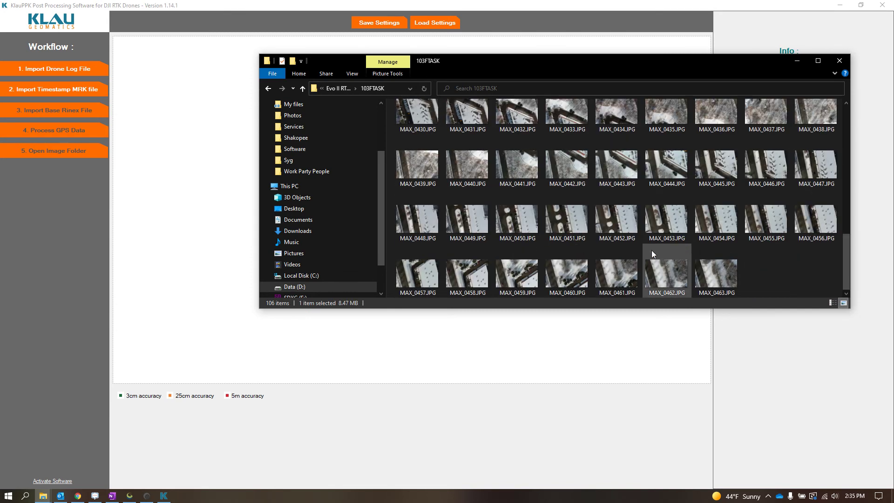
left_click(785, 275)
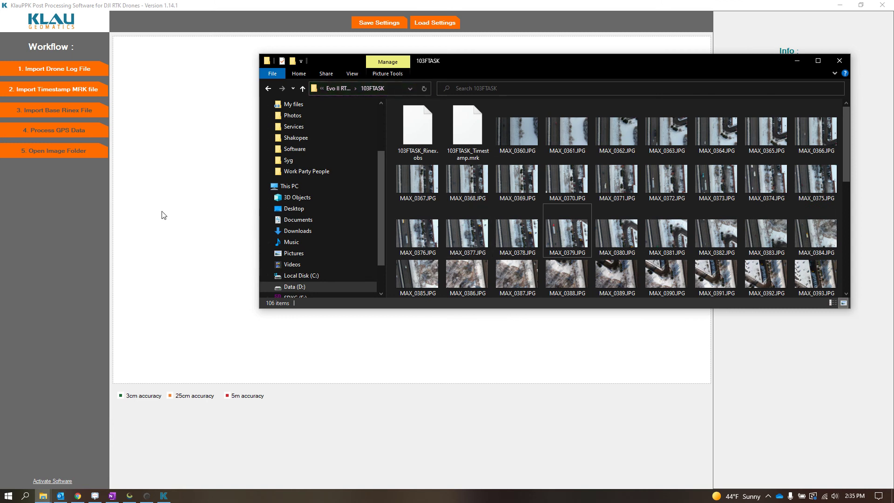
Step: Import 103FTASK_Rinex.obs as the drone log and 103FTASK_Timestamp.mrk as the timestamp file
left_click(162, 211)
left_click(52, 70)
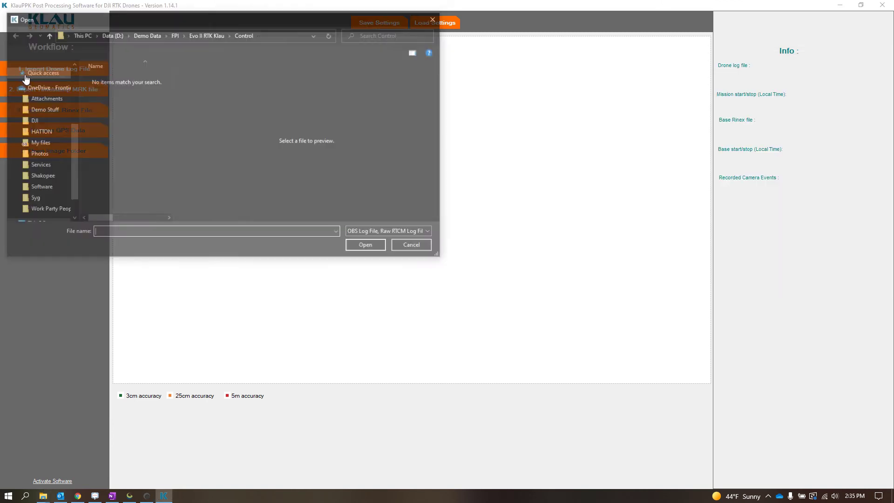
left_click(198, 34)
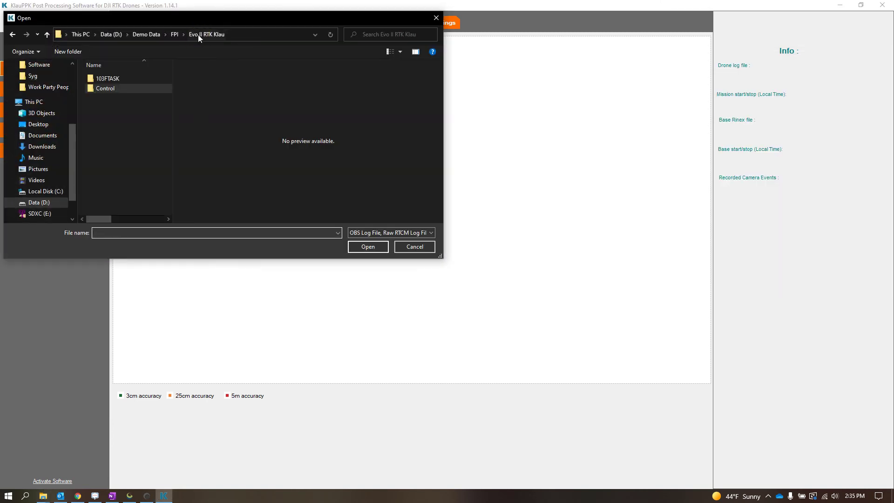
double_click(100, 76)
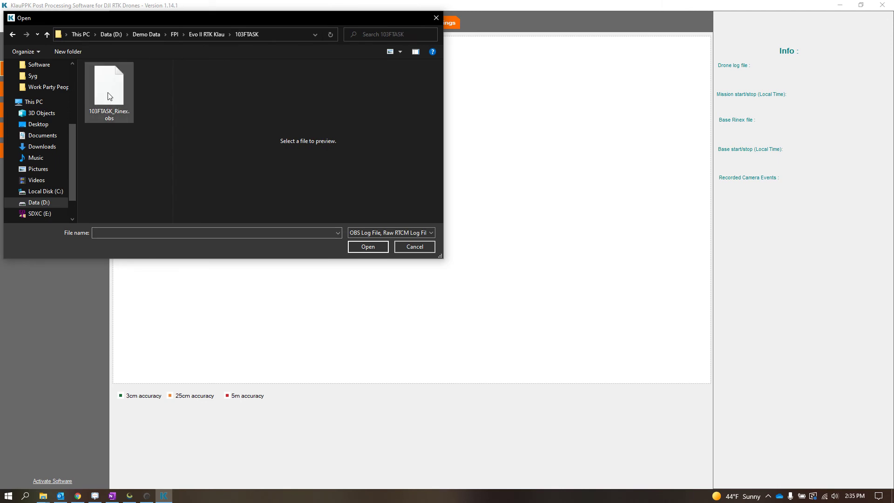
double_click(109, 89)
left_click(75, 88)
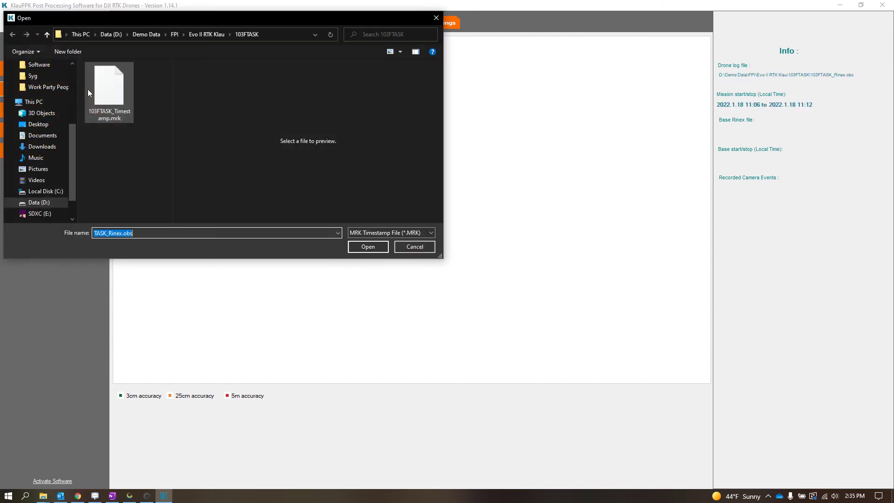
double_click(106, 91)
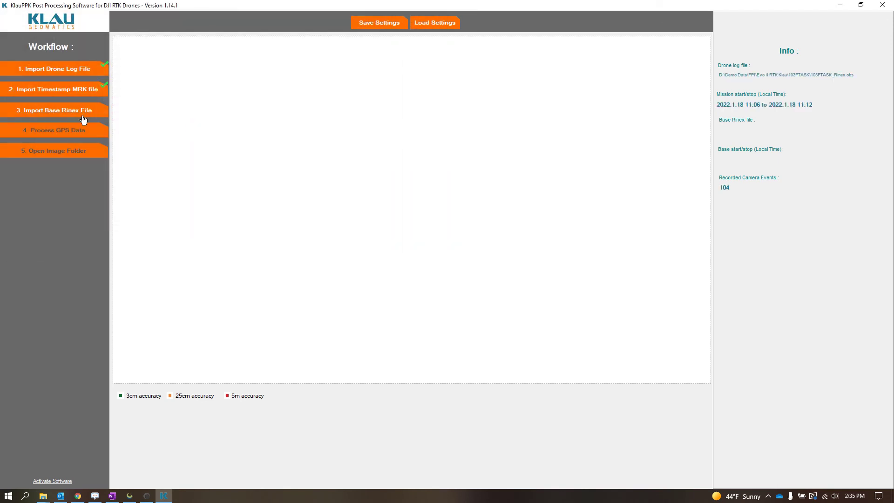
Step: Load Control\0010018a.22o as the base RINEX, reading base coordinates from its header
left_click(60, 111)
left_click(534, 194)
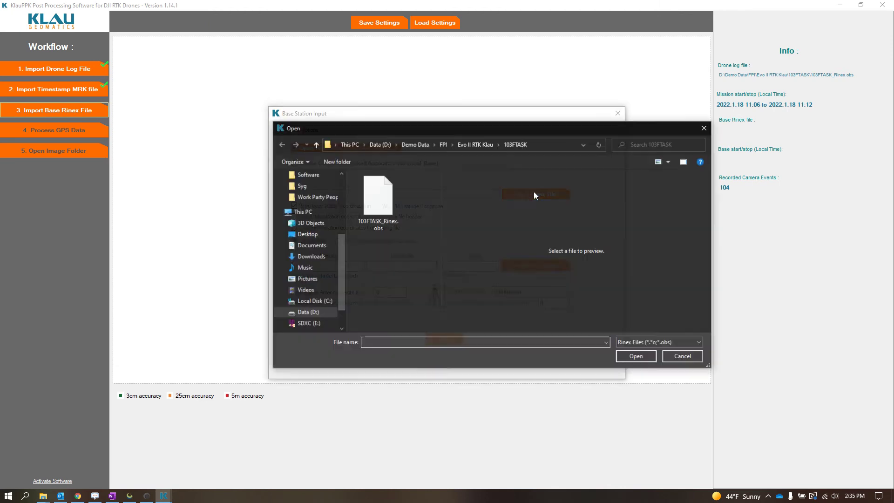
left_click(475, 143)
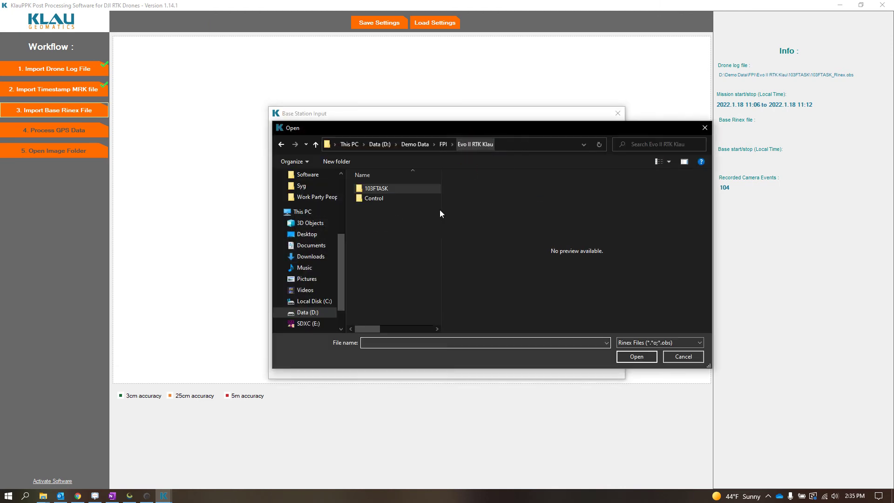
double_click(372, 198)
double_click(379, 188)
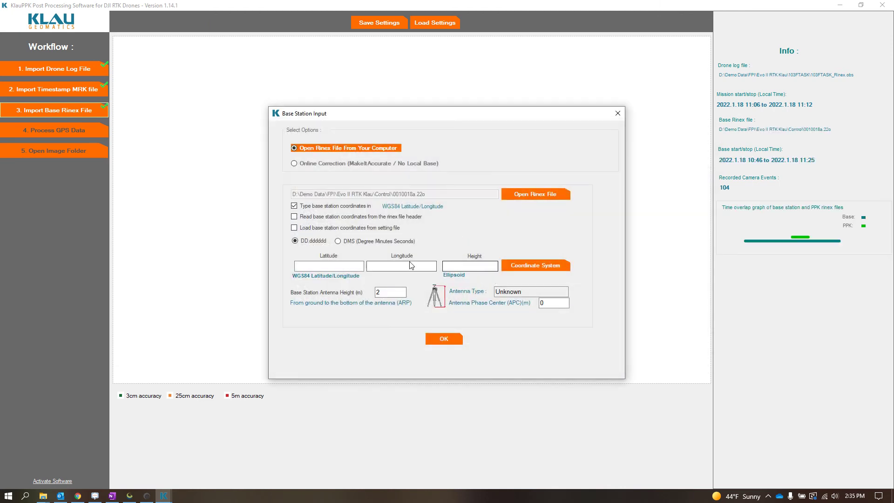
left_click(294, 217)
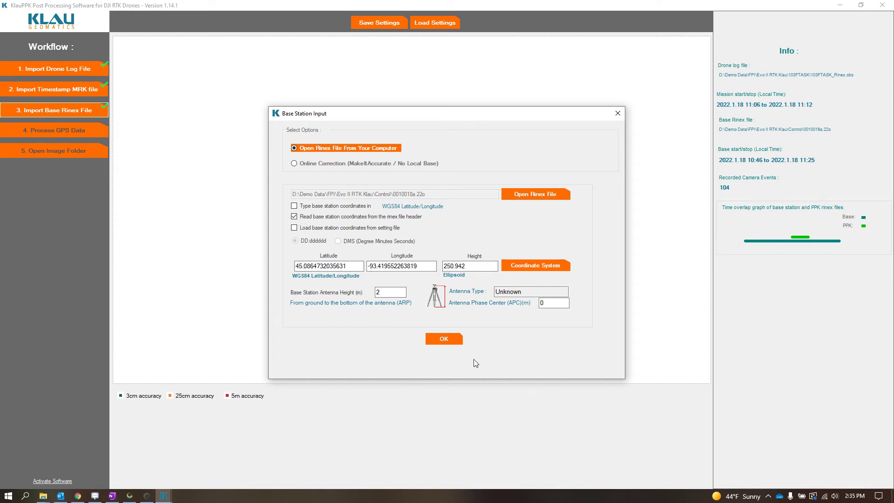
left_click(446, 340)
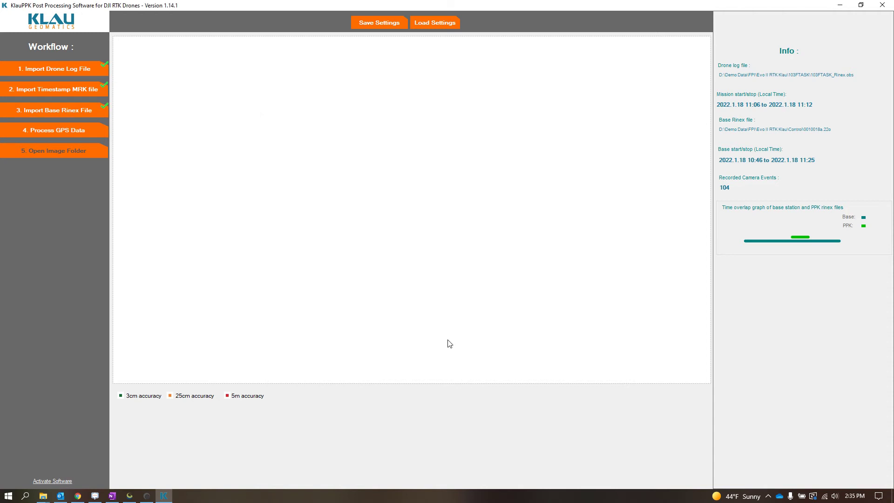
Step: Process the GPS data so the 11:06–11:12 mission fits the base's 10:46–11:25 window
left_click(80, 137)
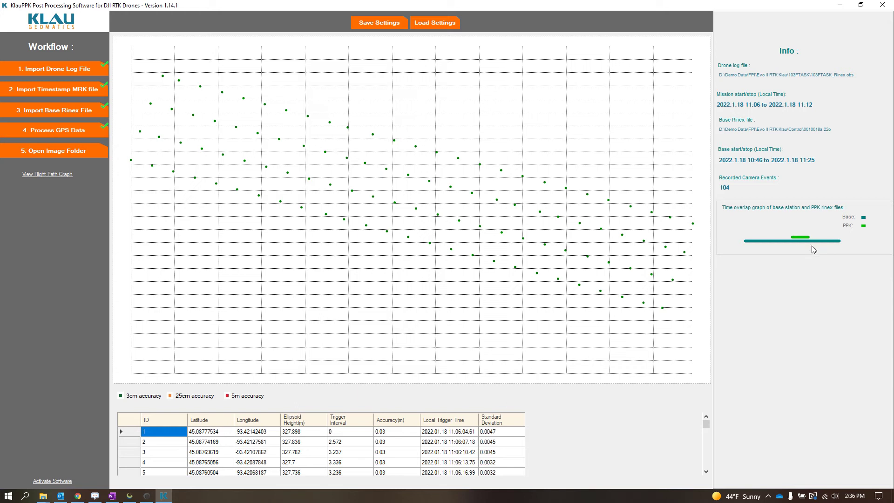
Step: Choose Evo II RTK Klau\103FTASK as the image folder for geotagging
left_click(52, 152)
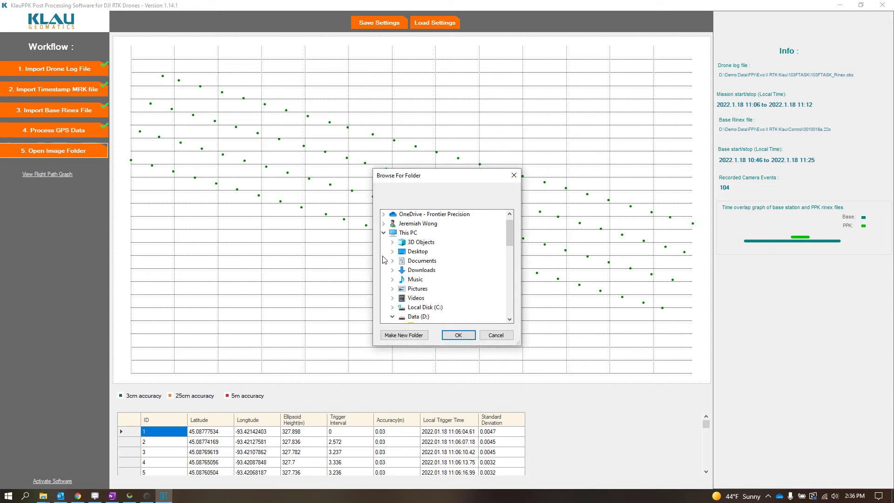
left_click(458, 251)
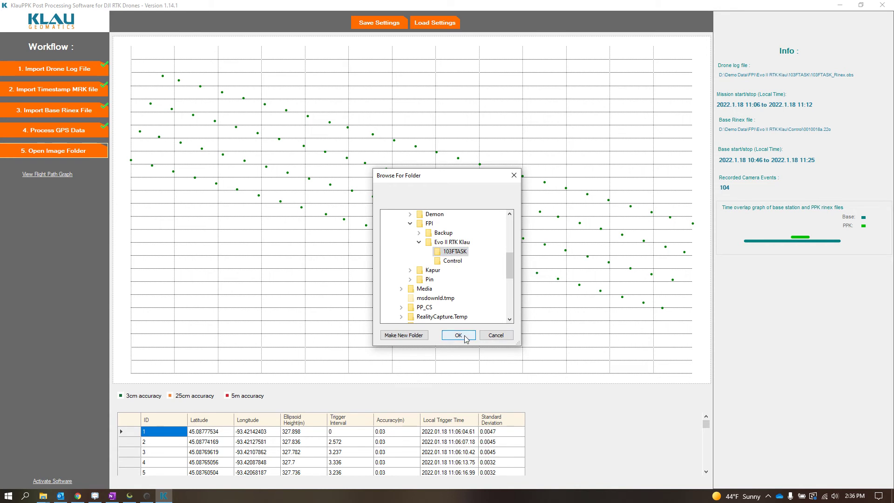
left_click(460, 336)
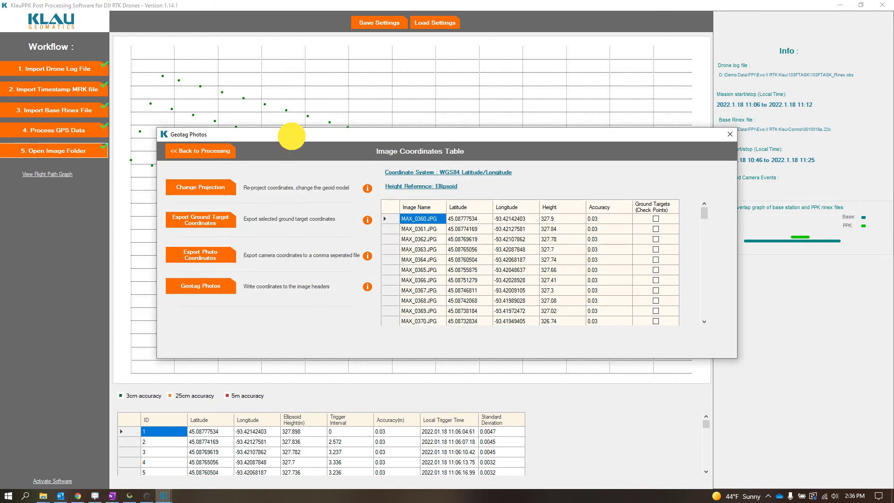
left_click_drag(289, 136, 348, 127)
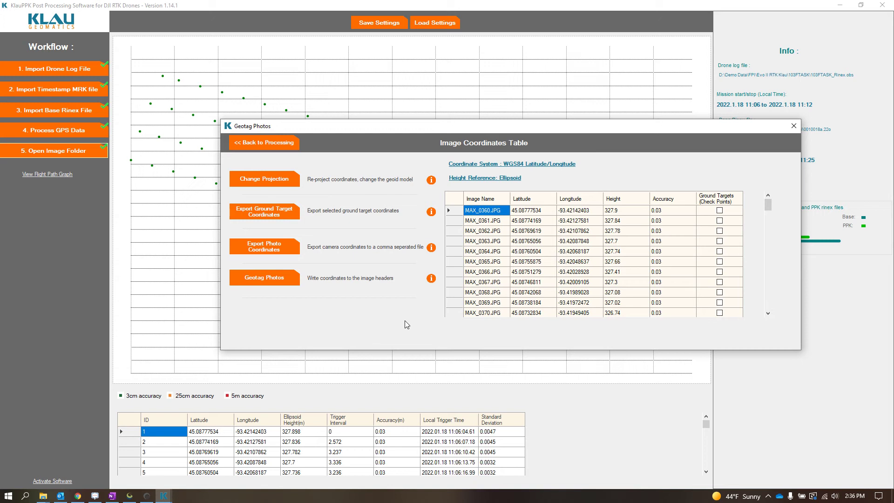
left_click_drag(547, 127, 534, 86)
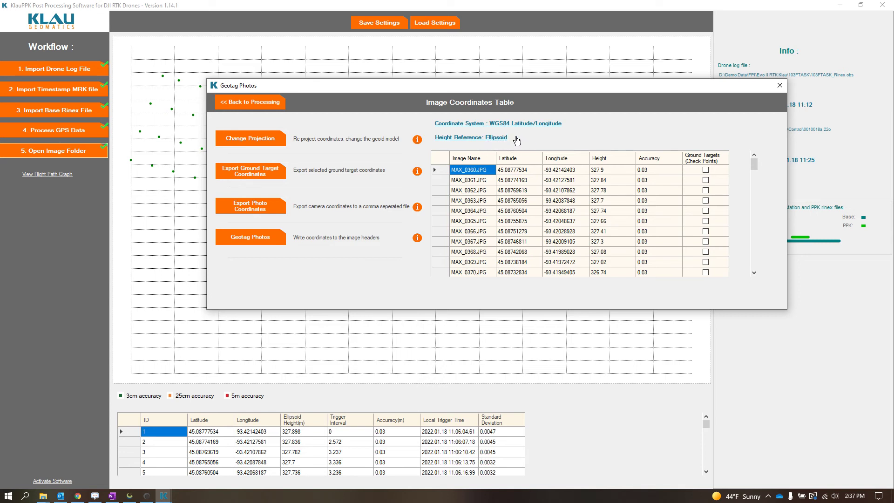
mouse_move(632, 85)
left_mouse_down()
mouse_move(556, 75)
mouse_move(582, 103)
mouse_move(625, 90)
left_mouse_up()
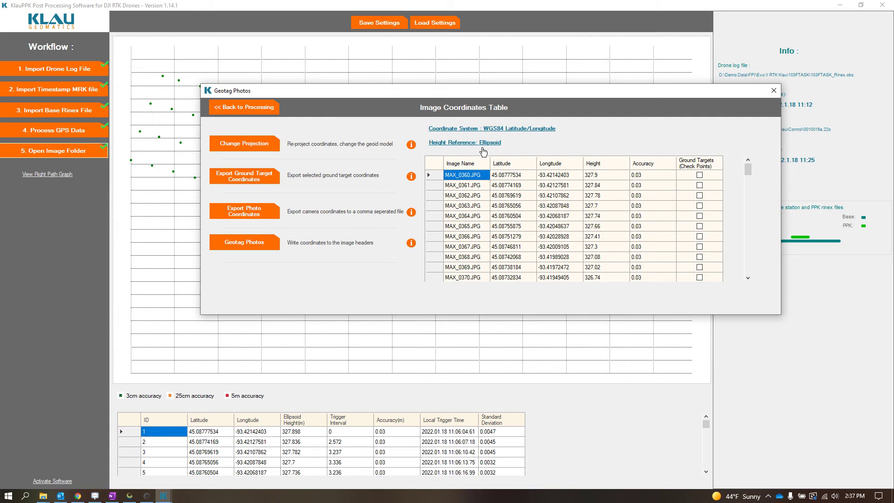
mouse_move(478, 94)
left_mouse_down()
mouse_move(509, 76)
mouse_move(487, 101)
left_mouse_up()
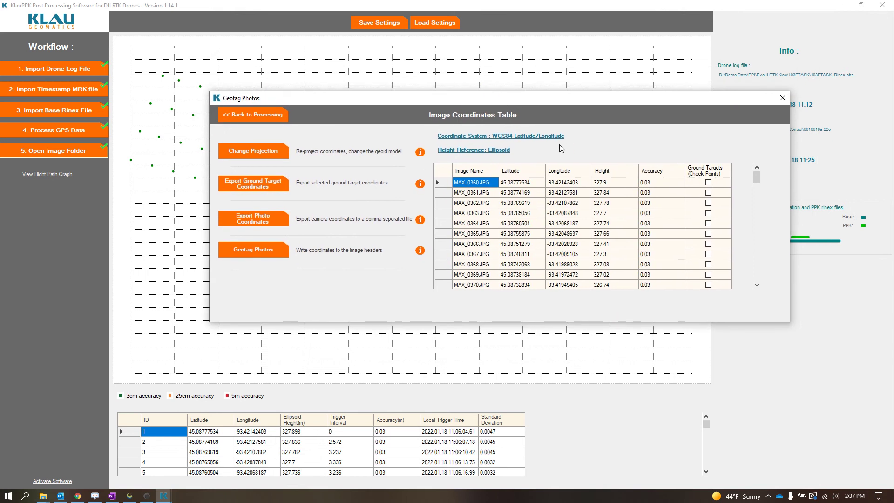
Step: Pick the North American Geoid18 height reference and apply the WGS84/Geoid18 coordinate settings
left_click(455, 149)
left_click(477, 257)
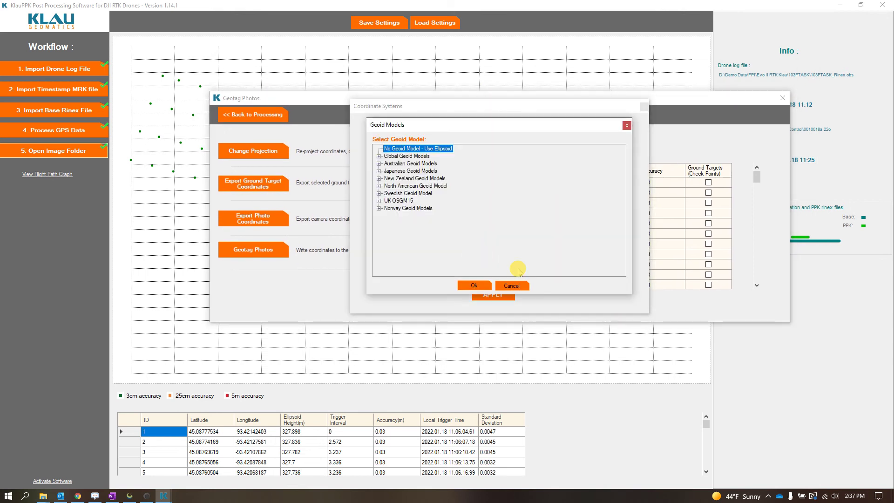
left_click(379, 186)
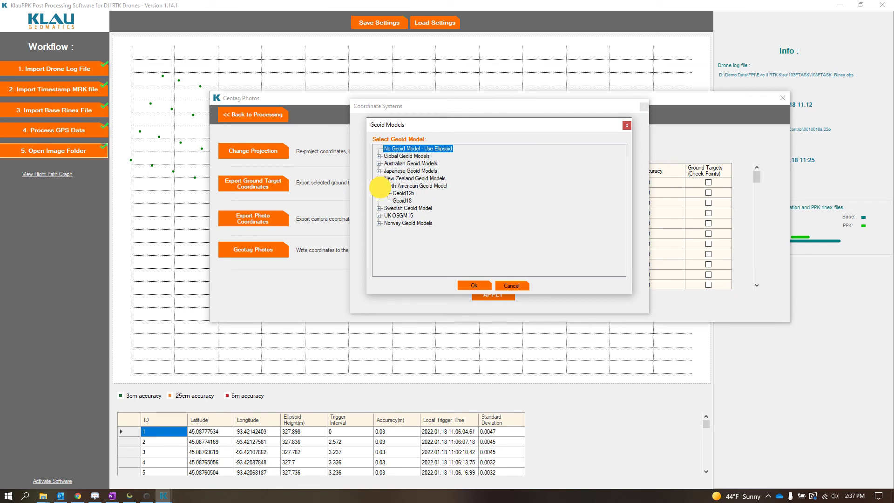
left_click(402, 201)
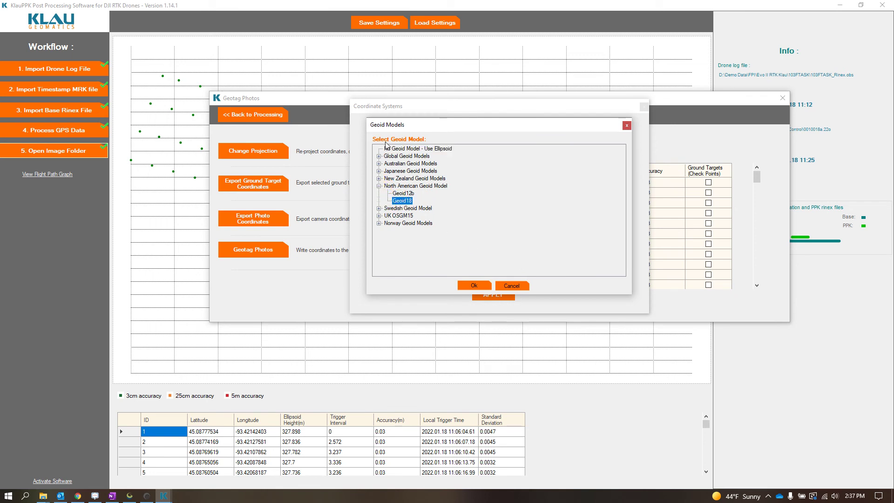
left_click(379, 157)
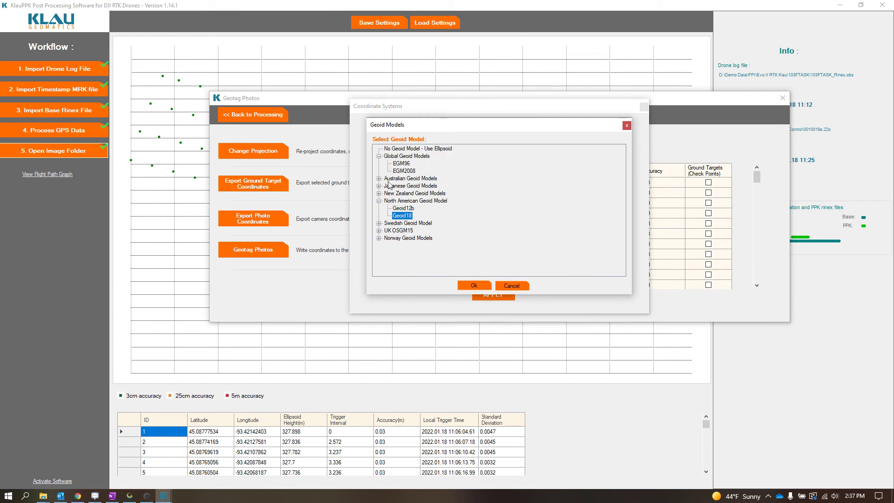
left_click(379, 186)
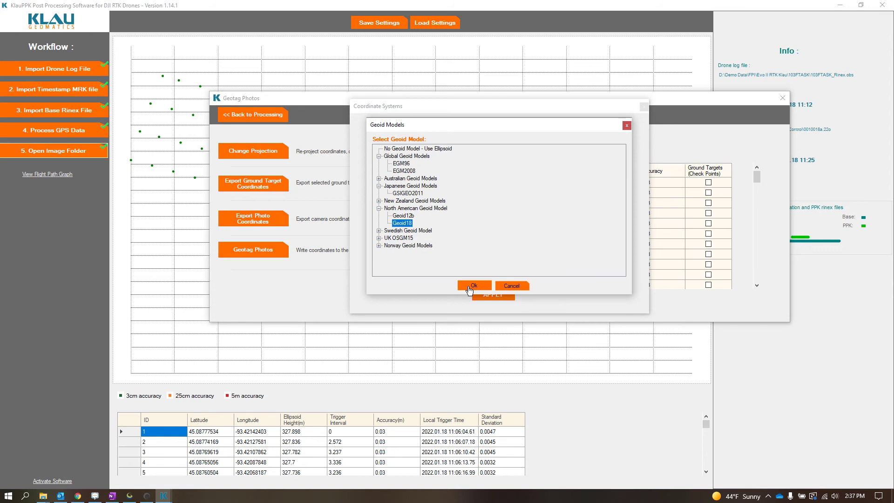
left_click(485, 289)
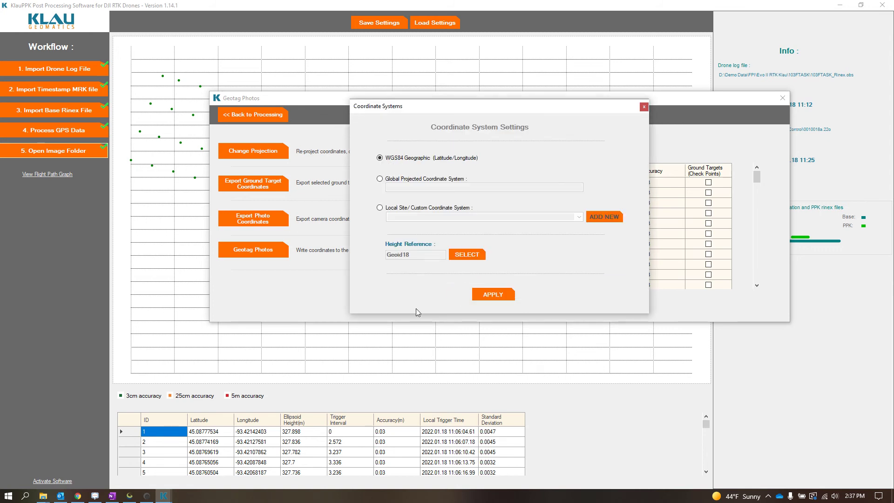
left_click(493, 295)
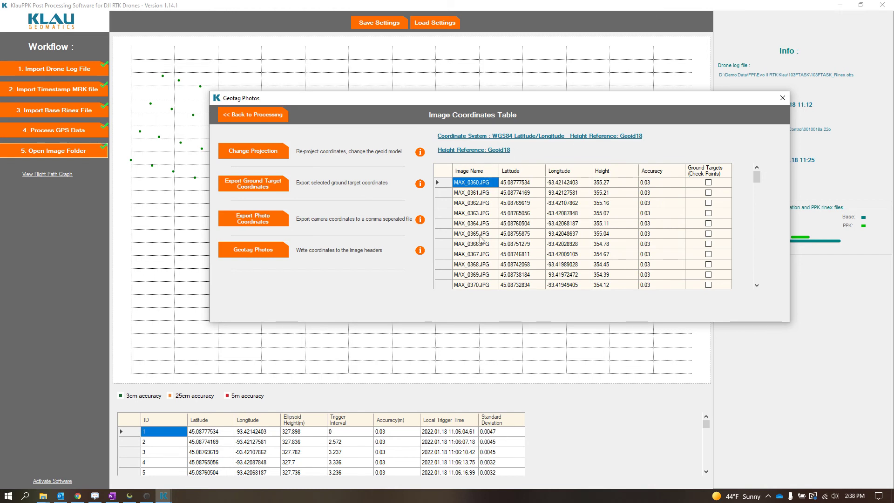
Step: Geotag the photos, writing Geoid18 heights like MAX_0360.JPG's 355.27 m into them
left_click(388, 286)
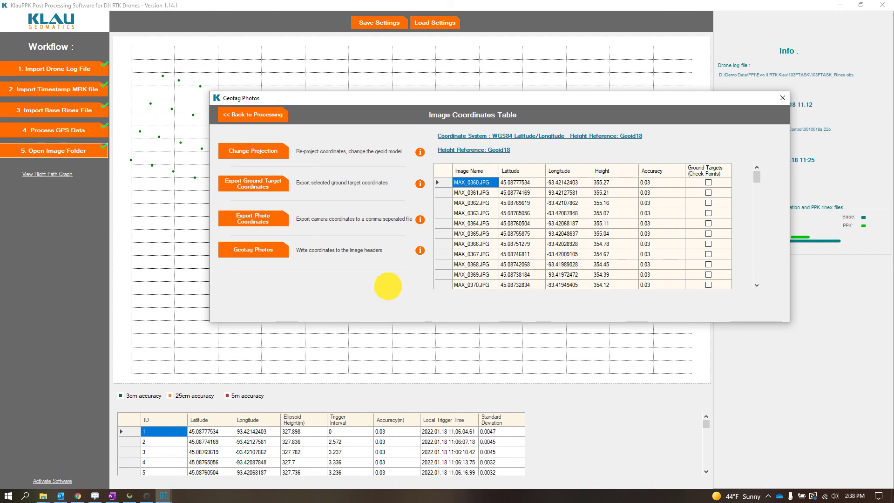
left_click(247, 256)
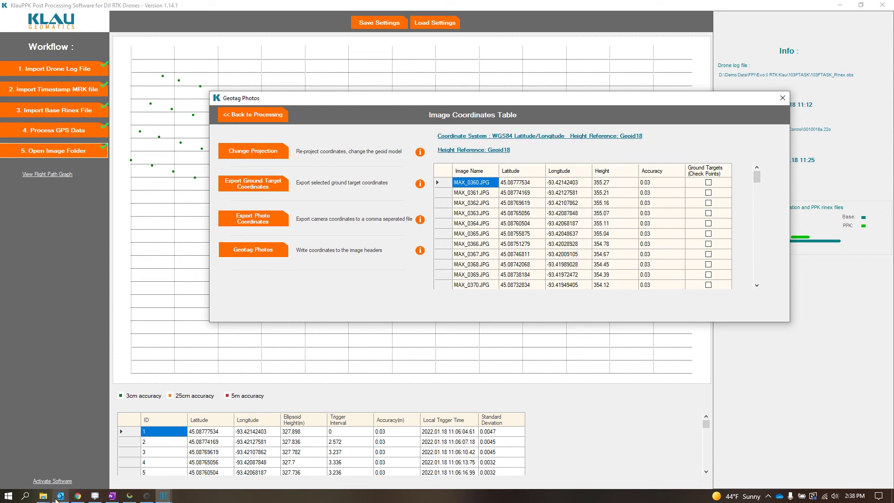
Step: Browse the processed Evo II RTK Klau\103FTASK photos, selecting MAX_0361 then MAX_0360
mouse_move(44, 496)
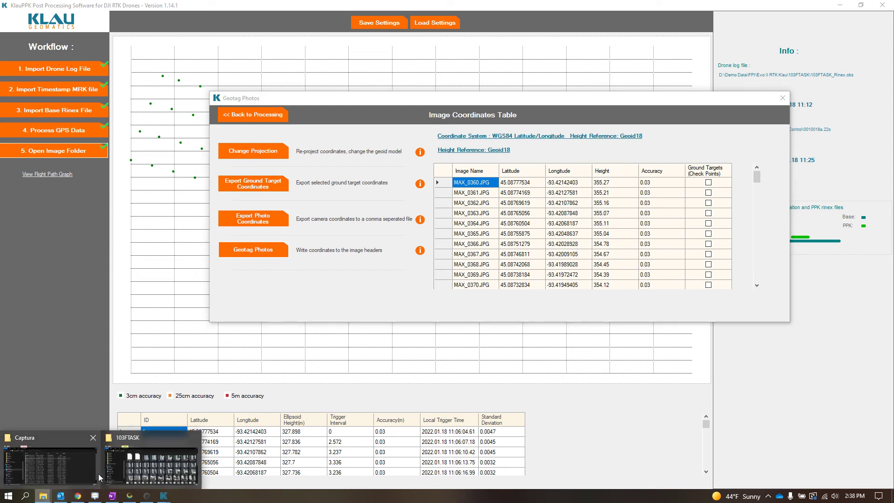
left_click(140, 465)
key("alt+Up")
key("alt+Up")
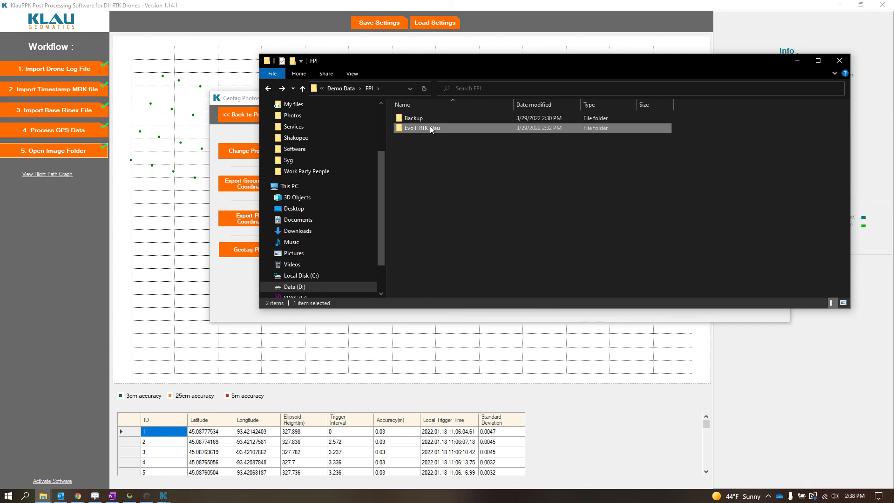
double_click(430, 130)
double_click(417, 118)
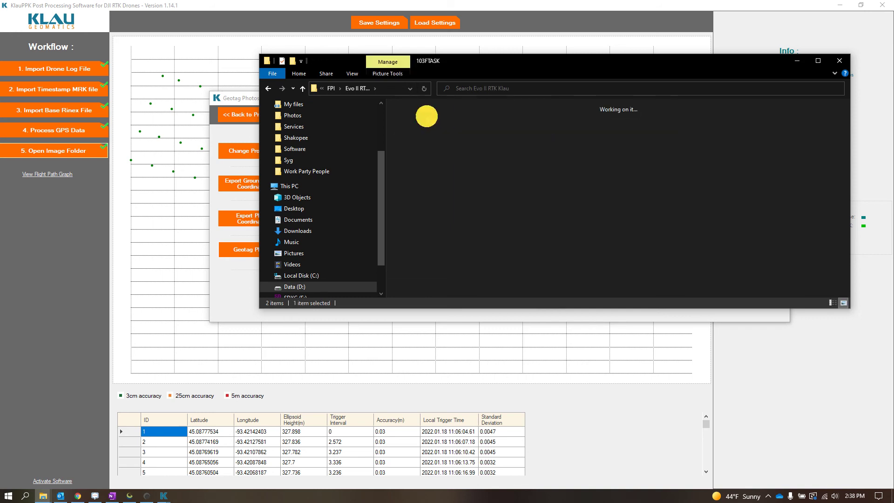
left_click(585, 134)
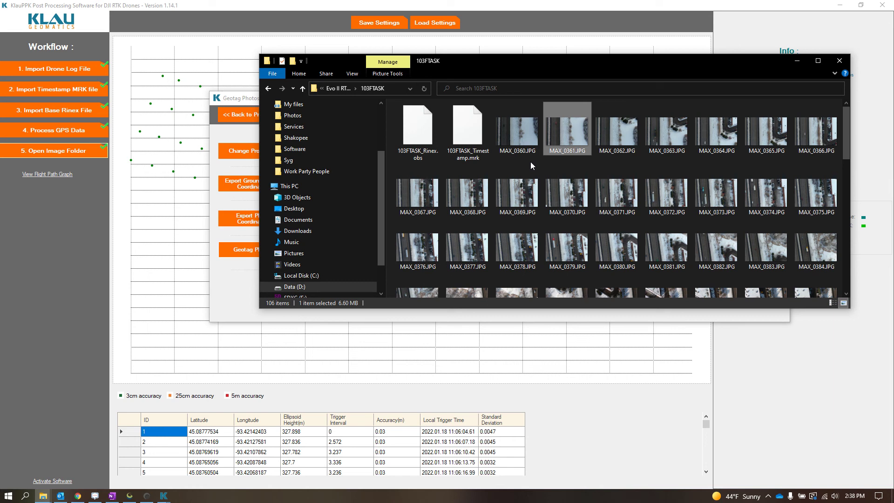
left_click(527, 135)
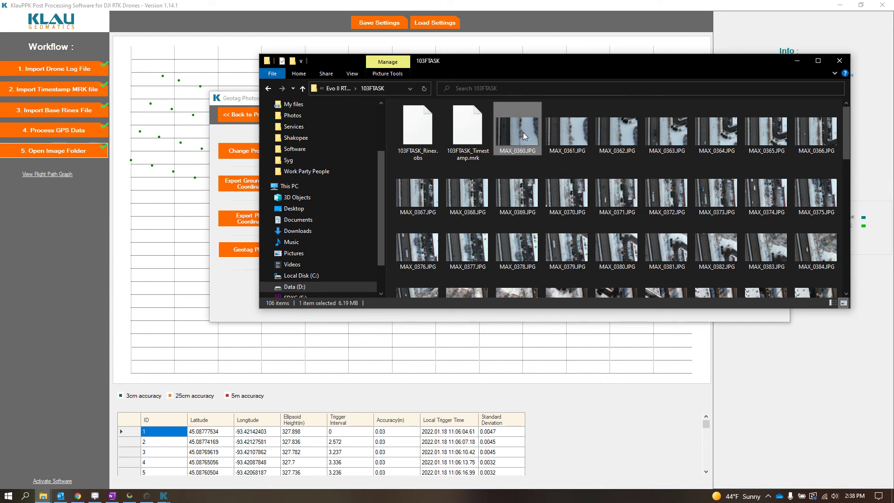
Step: Go back through FPI to the Backup\103FTASK folder
key("BackSpace")
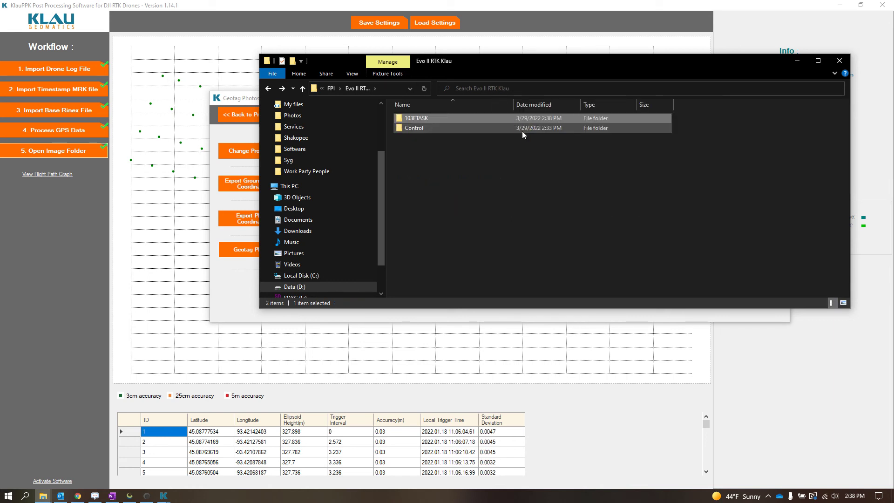
key("BackSpace")
double_click(413, 118)
double_click(424, 119)
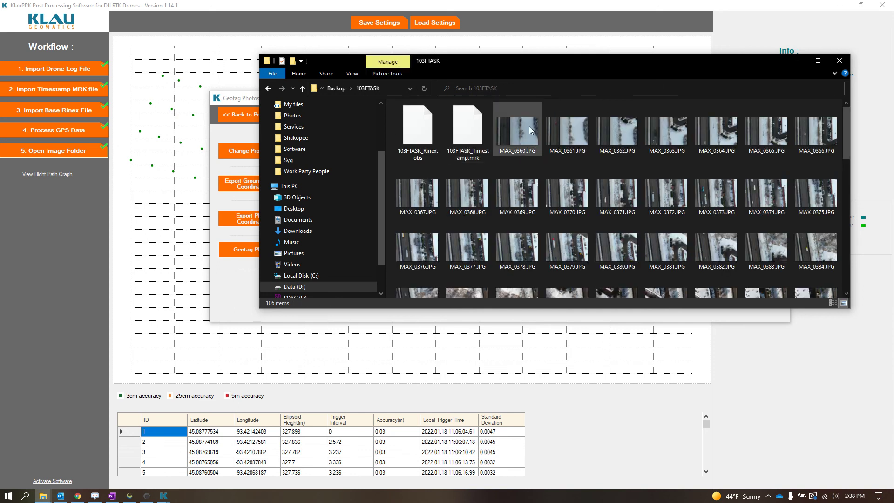
Step: Show backup MAX_0360.JPG's Details properties with GPS altitude 335.8959 and move the dialog right
right_click(507, 136)
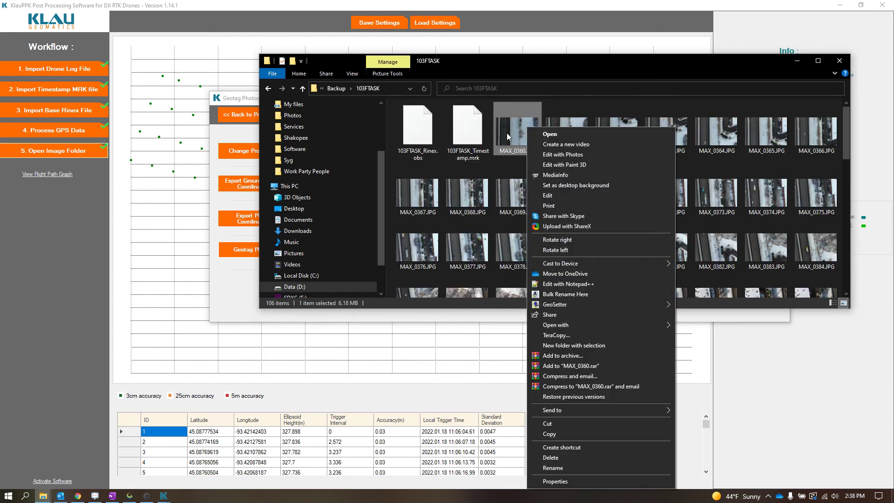
left_click(557, 481)
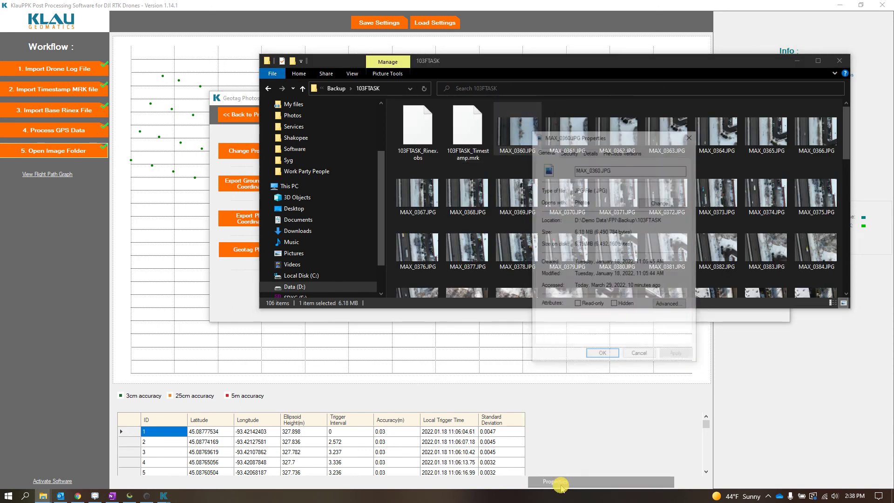
left_click(589, 151)
scroll(633, 286, "down", 12)
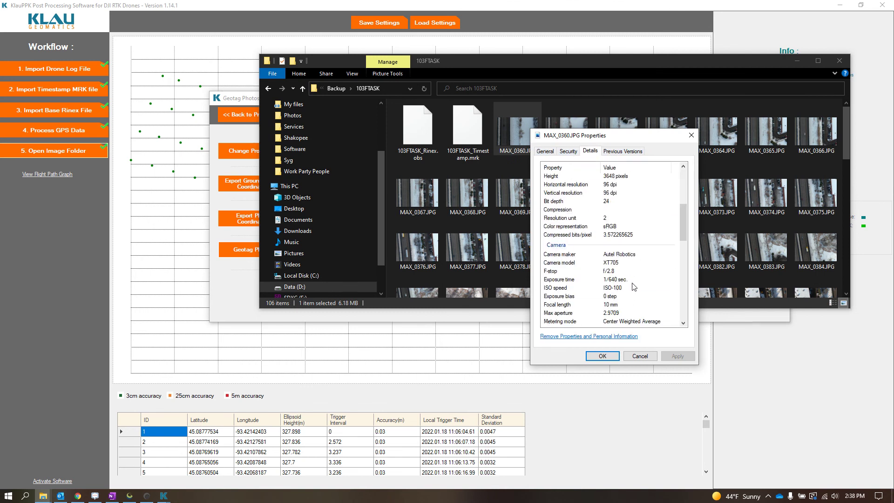
scroll(633, 286, "down", 3)
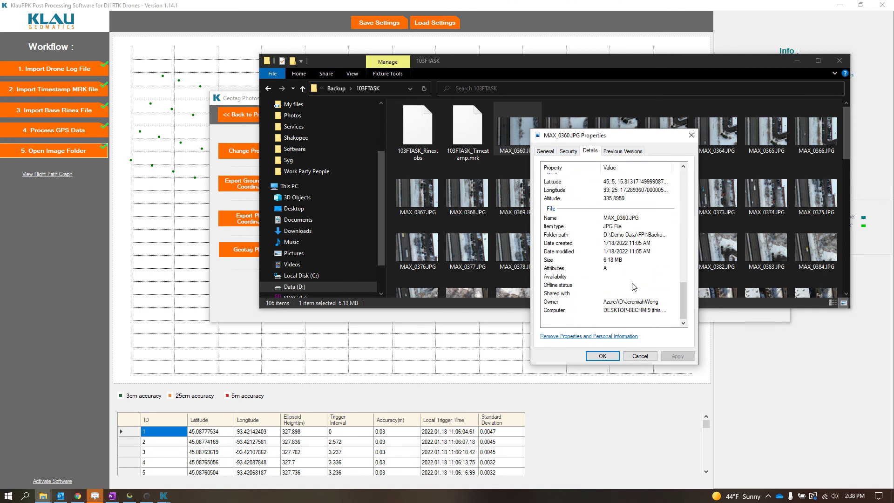
scroll(629, 247, "up", 2)
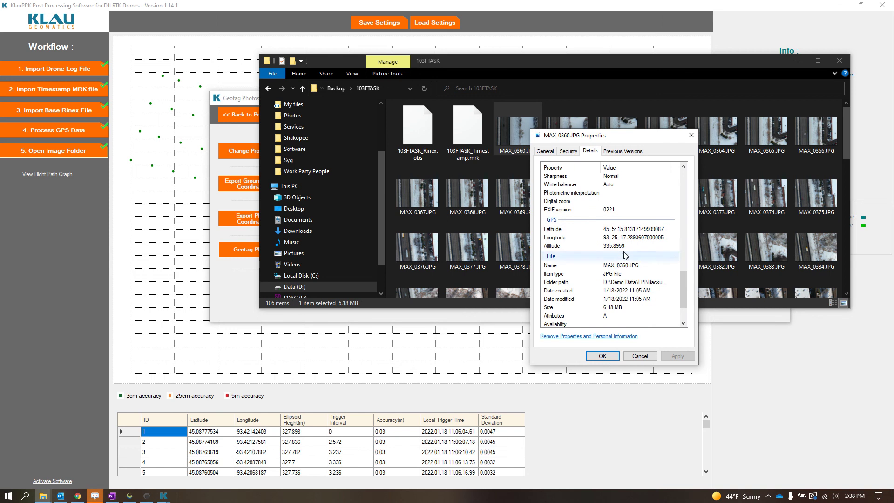
left_click_drag(618, 135, 731, 132)
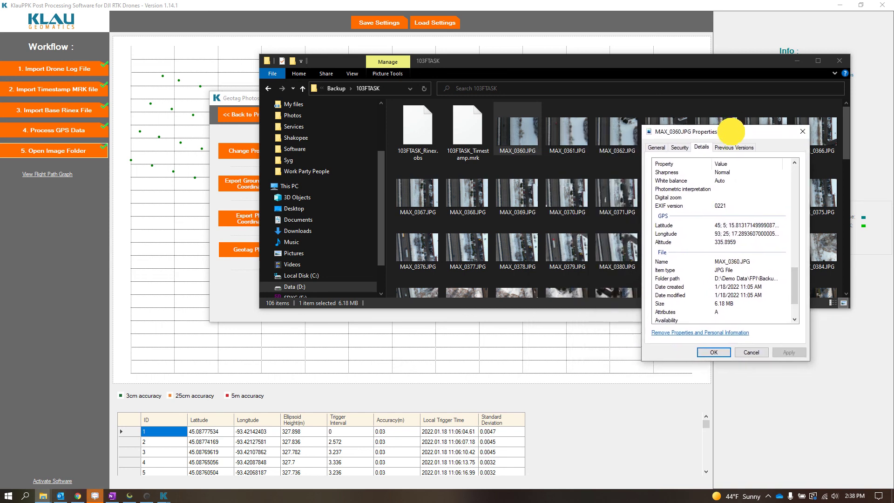
Step: Return to the processed Evo II RTK Klau\103FTASK folder
left_click(562, 158)
key("BackSpace")
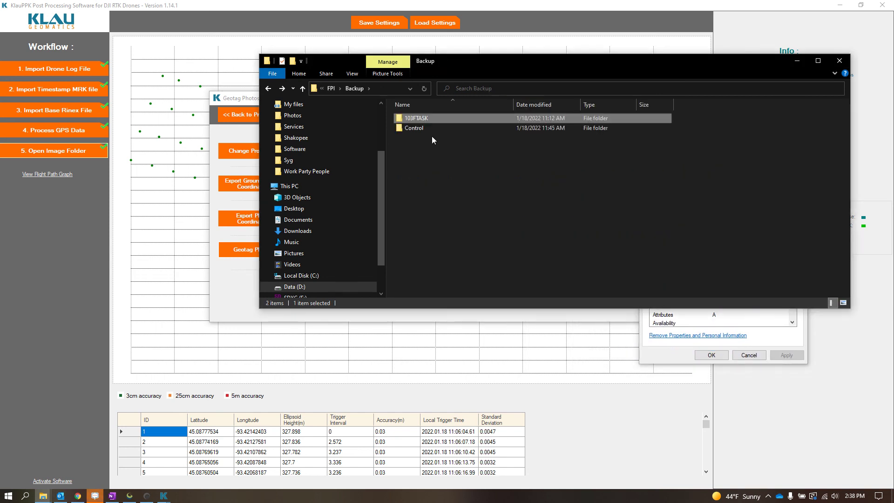
key("BackSpace")
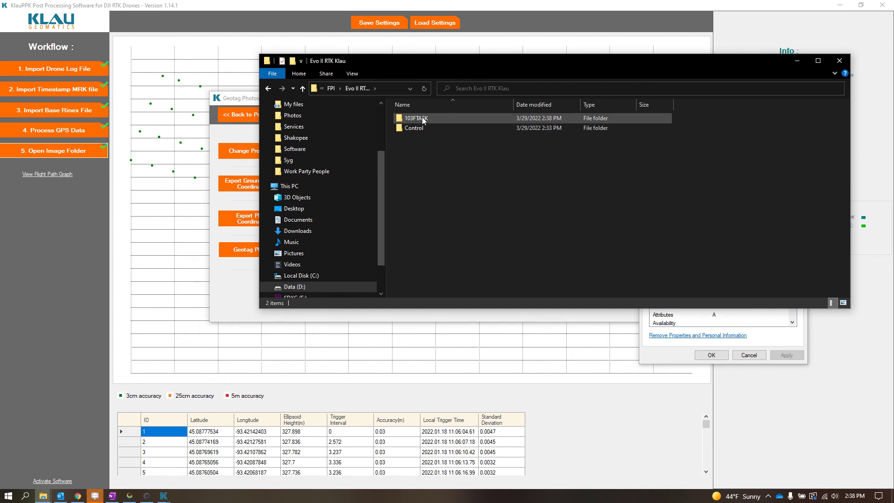
double_click(423, 120)
Step: Open processed MAX_0360.JPG's Details properties and arrange both dialogs side by side
right_click(518, 133)
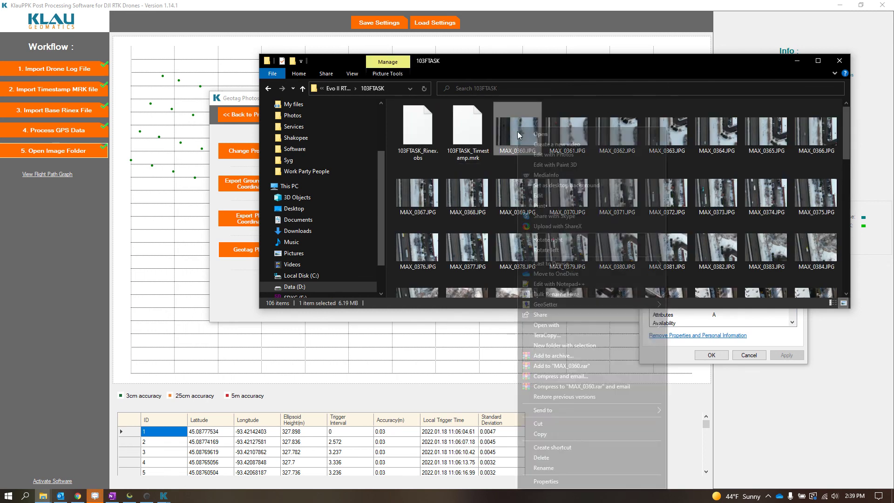
left_click(560, 483)
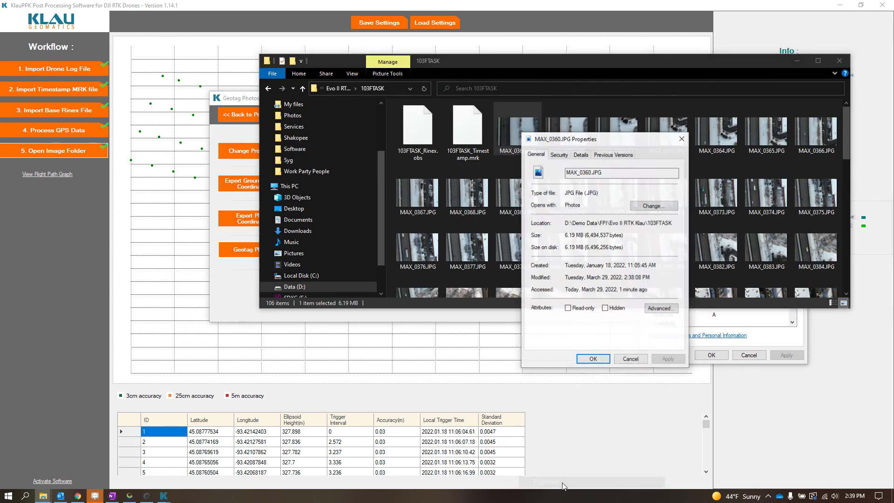
left_click(581, 154)
left_click_drag(608, 141, 448, 120)
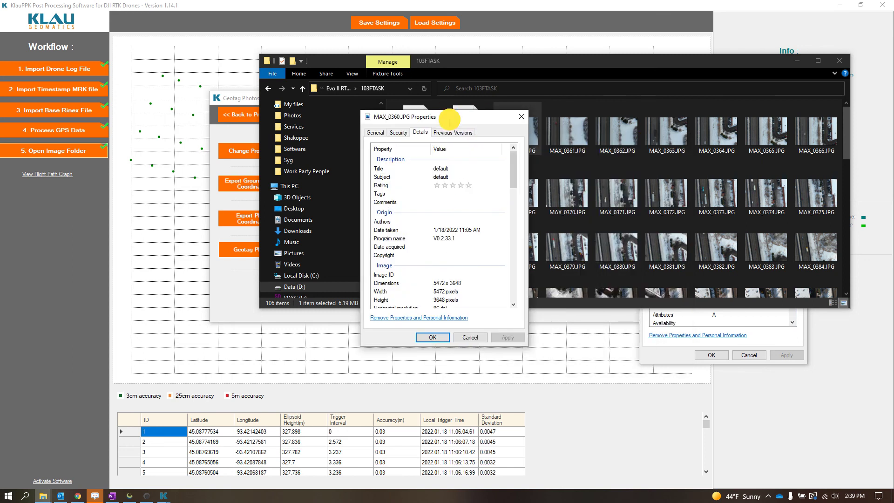
left_click(775, 350)
left_click_drag(711, 135, 600, 113)
Step: Scroll to the GPS sections, comparing altitude 355.27 against the backup's 335.8959
scroll(474, 234, "down", 9)
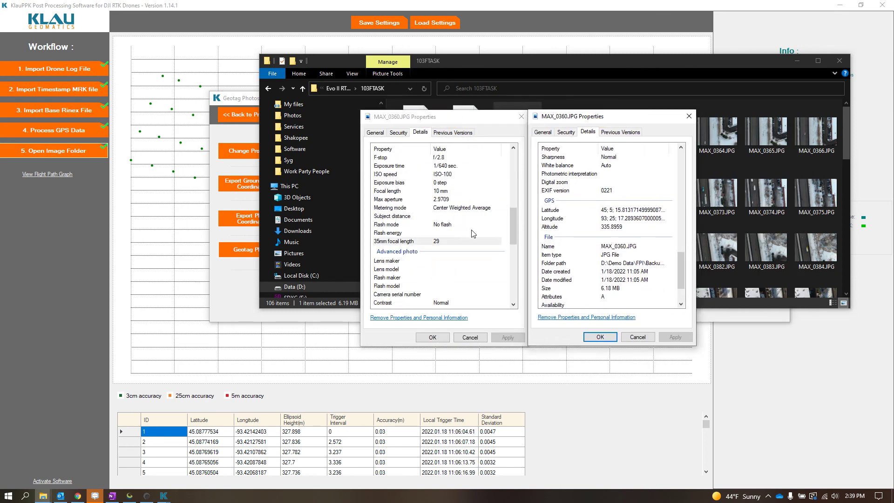
scroll(473, 233, "down", 4)
scroll(472, 234, "up", 5)
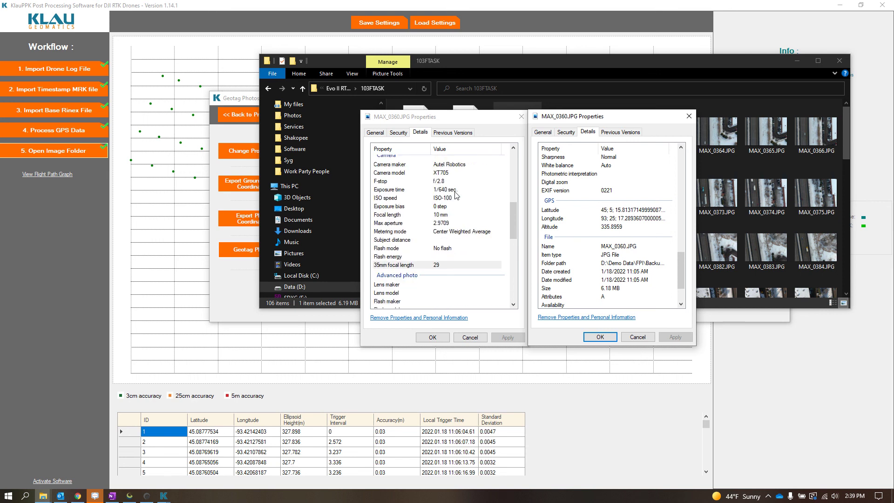
scroll(610, 218, "up", 12)
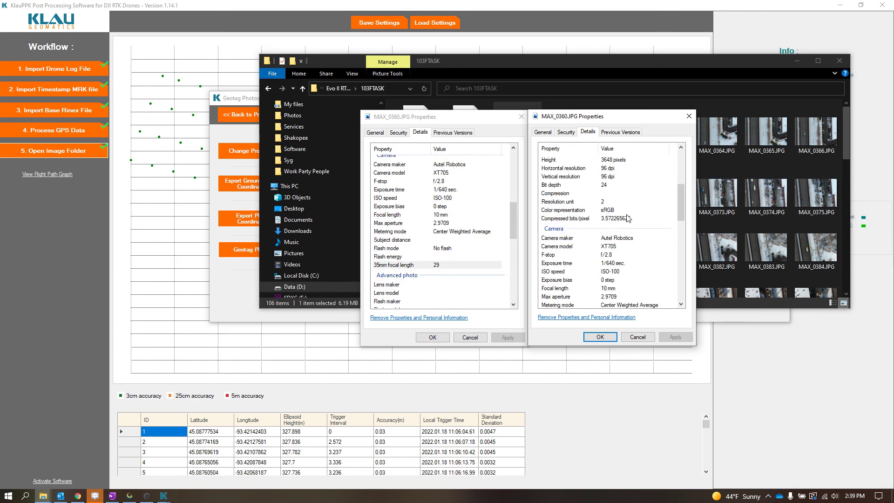
scroll(627, 218, "down", 10)
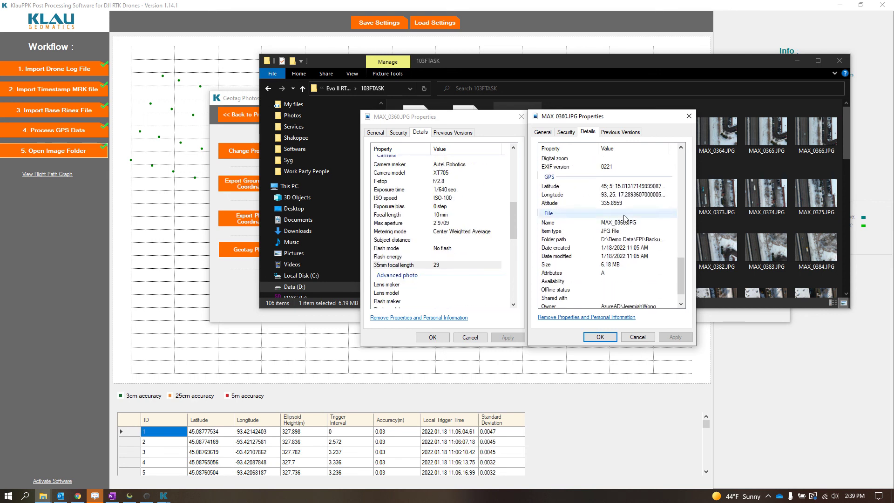
scroll(485, 240, "down", 9)
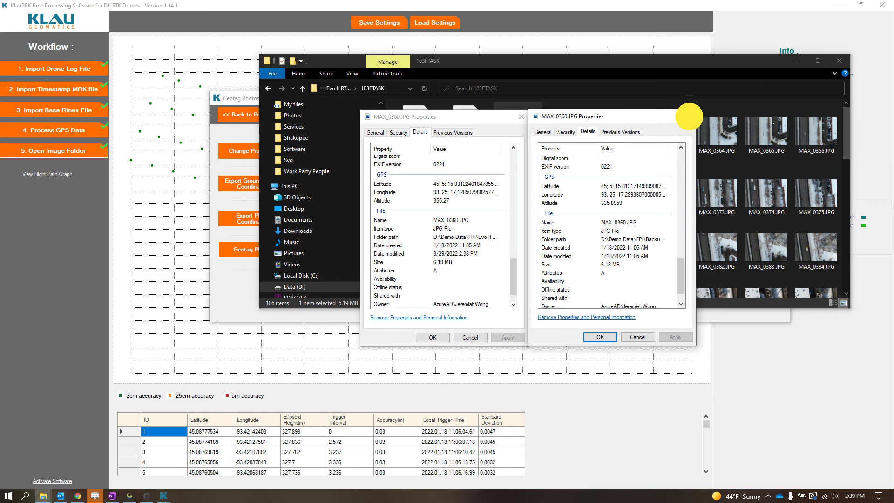
Step: Close both MAX_0360.JPG Properties dialogs and move the 103FTASK Explorer window down, revealing the coordinates table
left_click(689, 116)
left_click(521, 116)
left_click(423, 156)
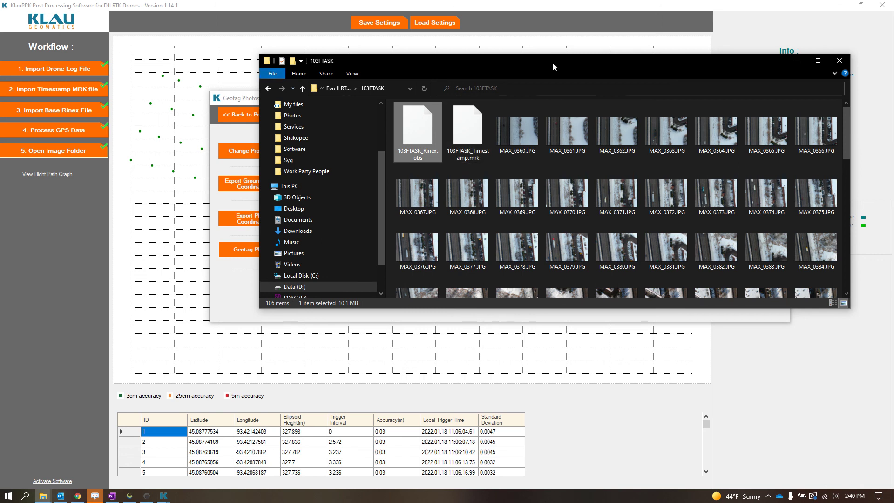
left_click_drag(555, 65, 459, 155)
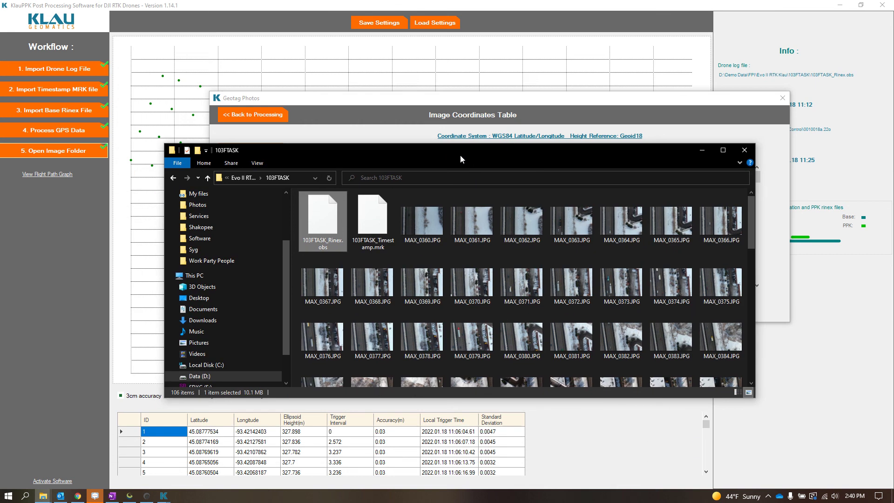